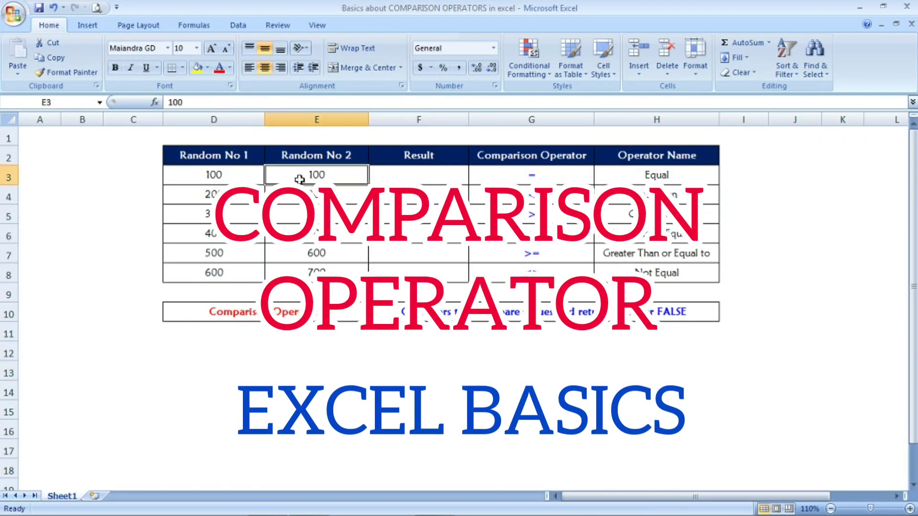
Review the six comparison operators (=, <, >, <=, >=, <>) and their names in the reference table.
click(510, 179)
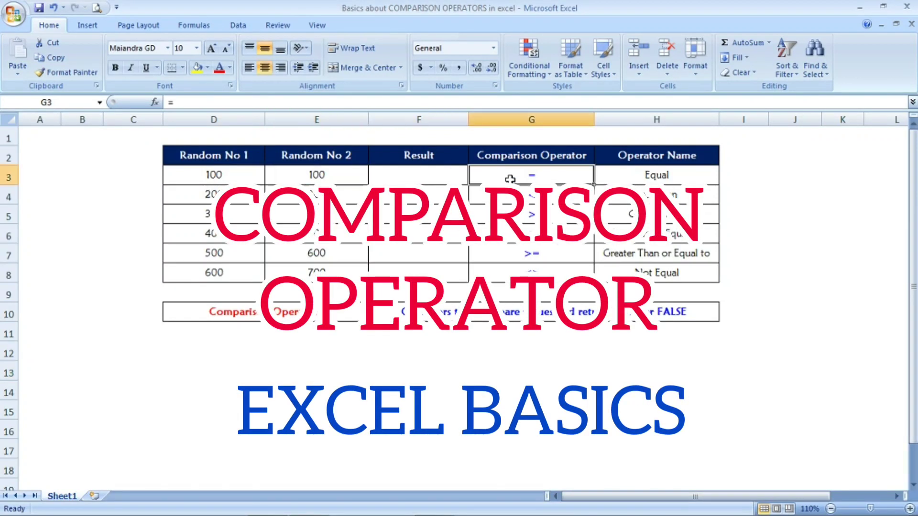
click(529, 156)
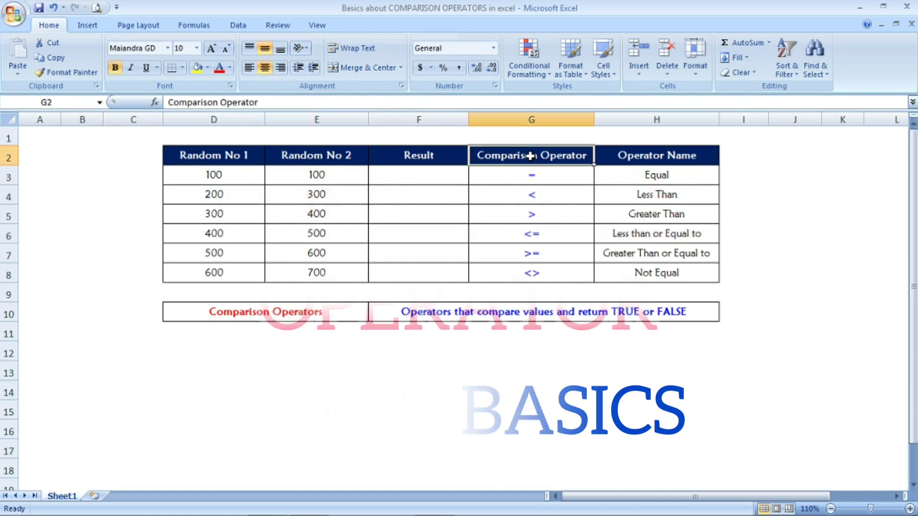
click(667, 156)
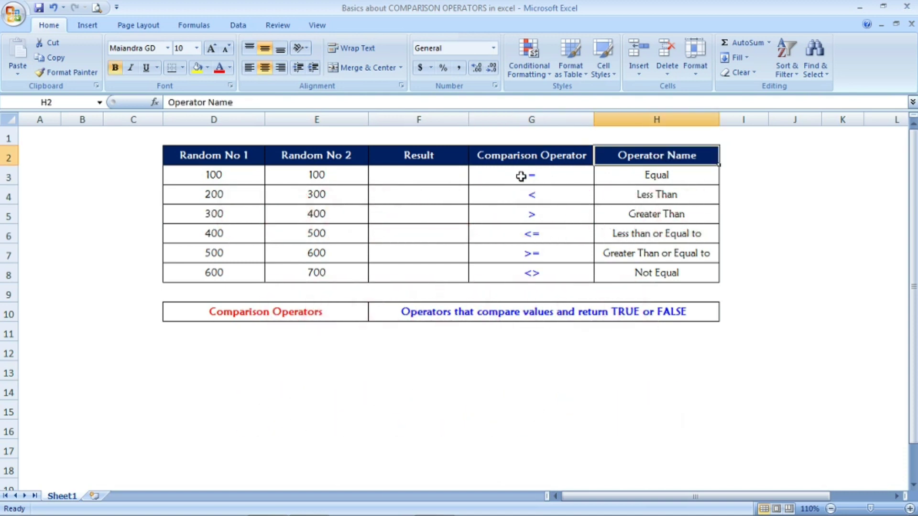
drag(555, 176, 552, 276)
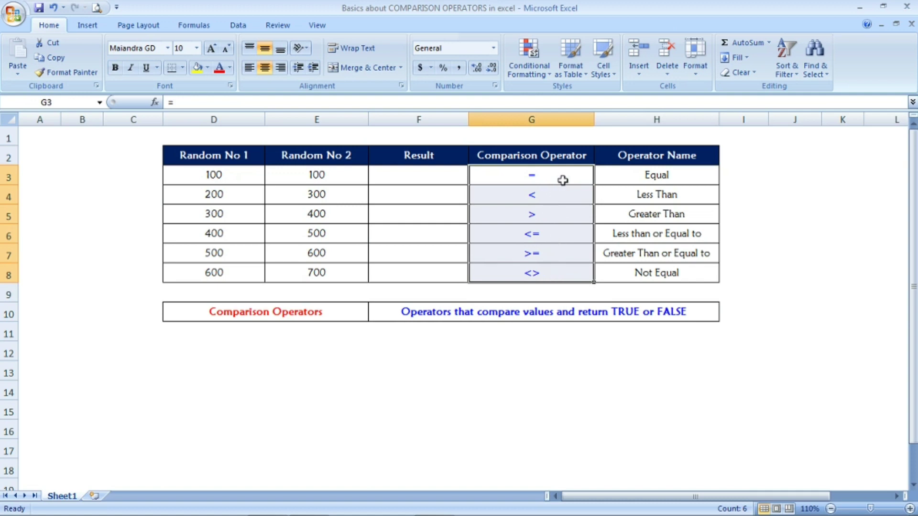
click(564, 200)
click(566, 217)
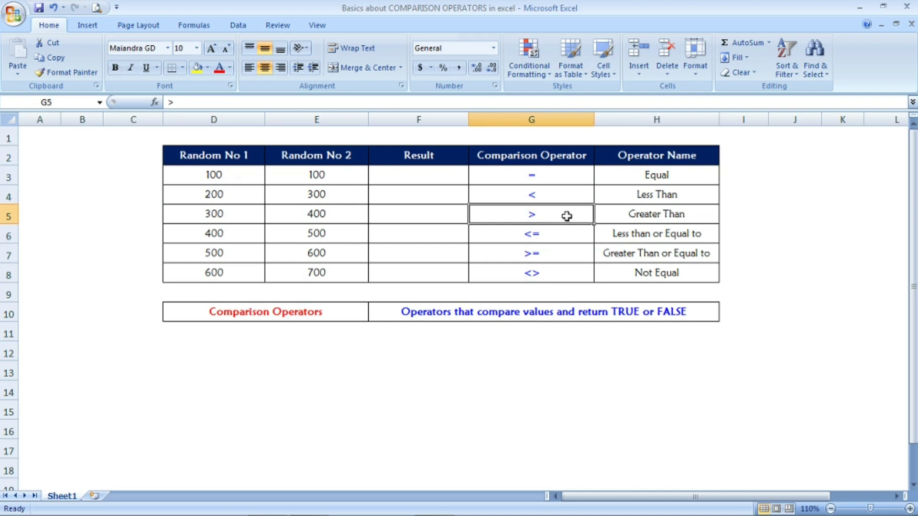
click(687, 174)
click(692, 194)
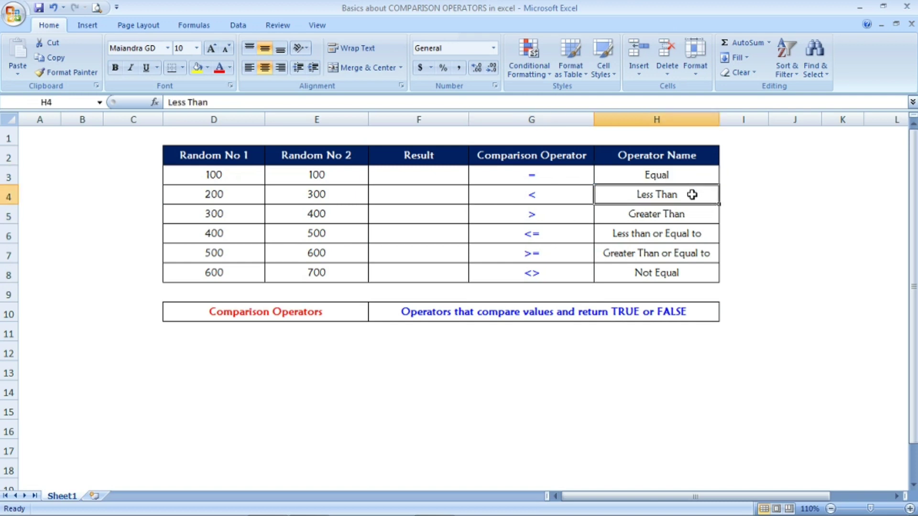
click(694, 214)
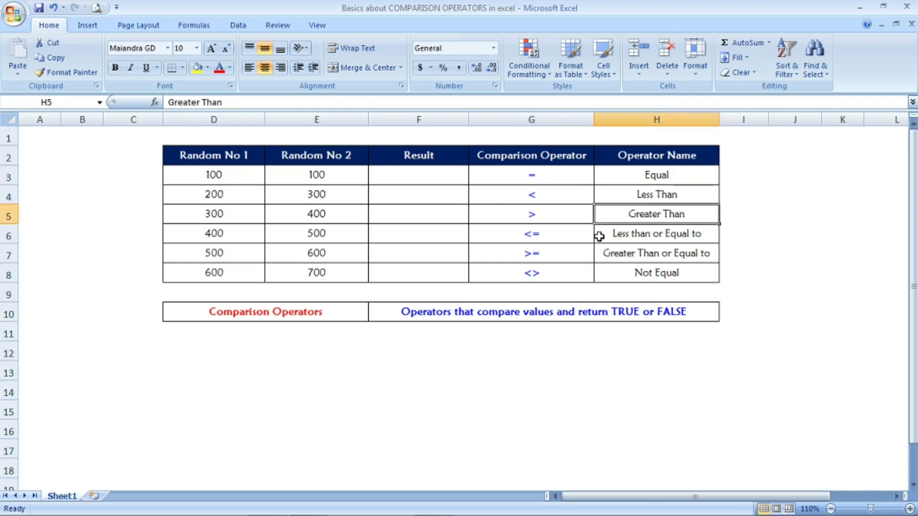
click(581, 235)
click(640, 235)
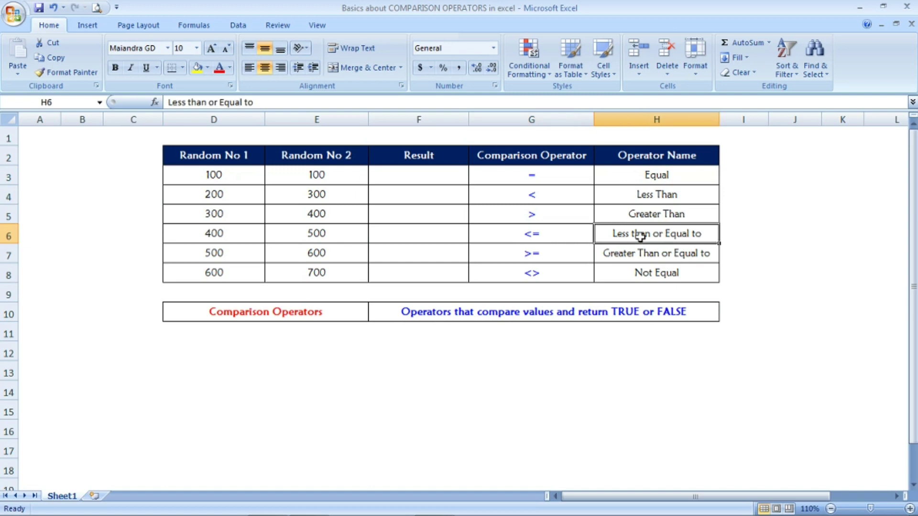
click(554, 251)
click(612, 256)
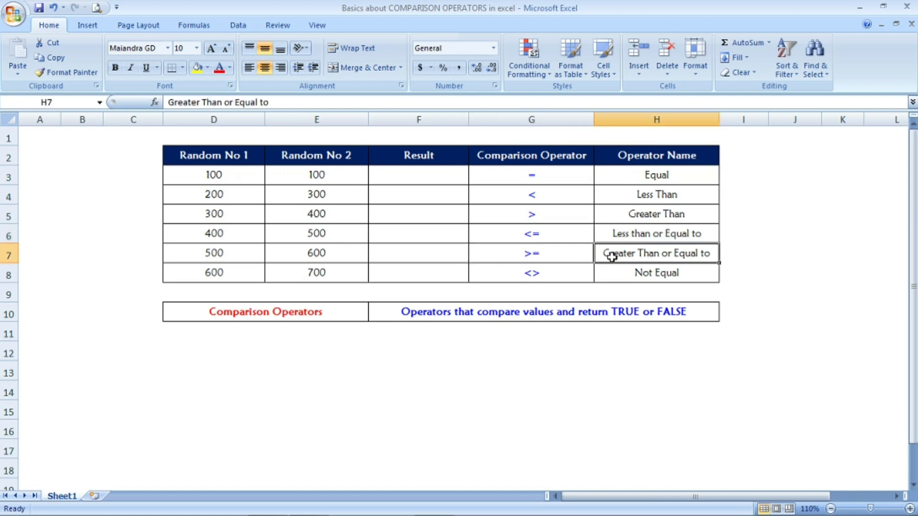
click(566, 270)
click(640, 274)
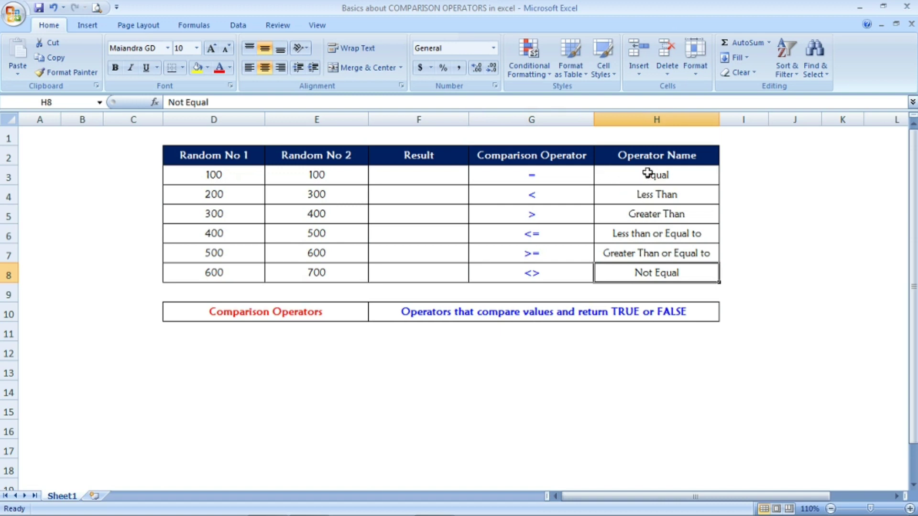
Revisit the =, < and > operators and the note on what comparison operators return.
click(571, 181)
click(564, 196)
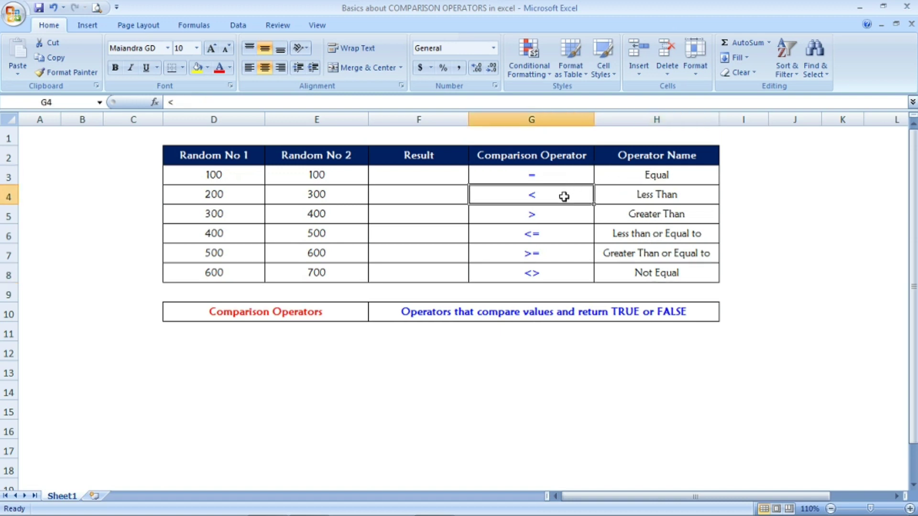
click(549, 211)
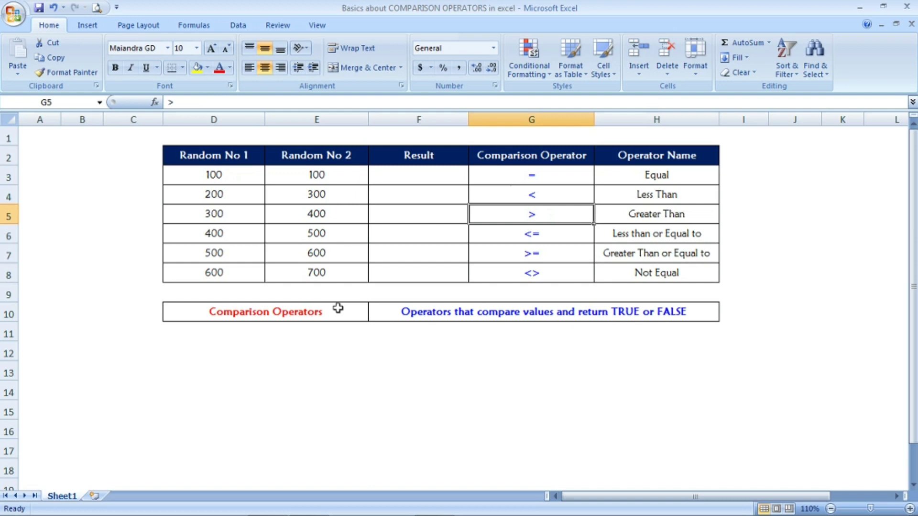
click(304, 315)
click(421, 313)
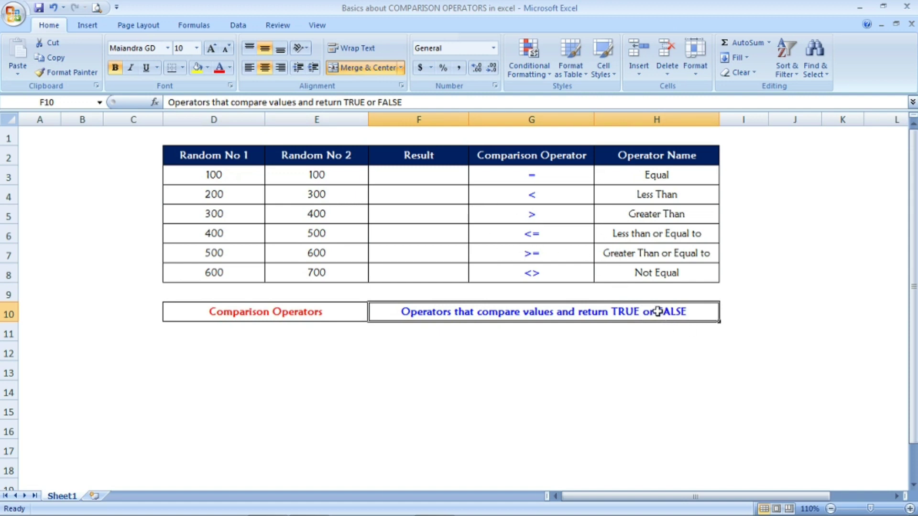
Enter the formula =D3=E3 in F3 to test whether the row-3 numbers are equal.
click(429, 173)
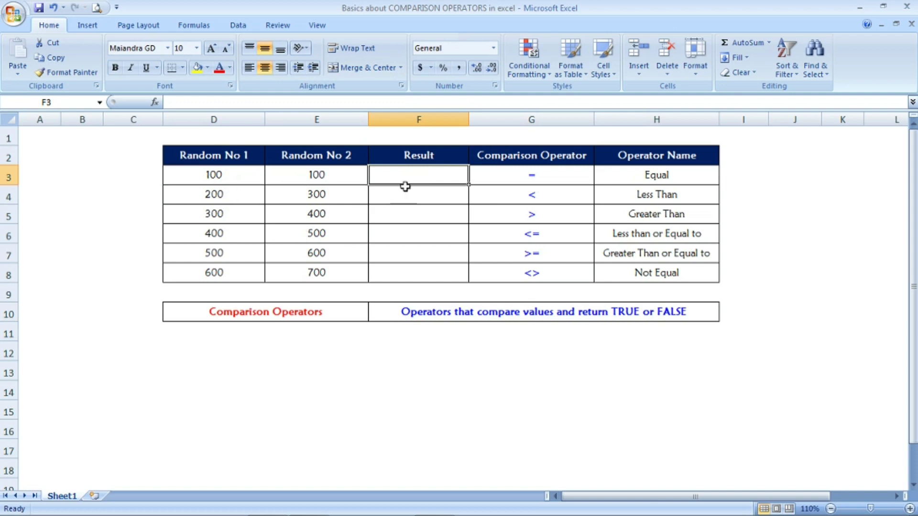
click(289, 387)
click(410, 178)
text(=)
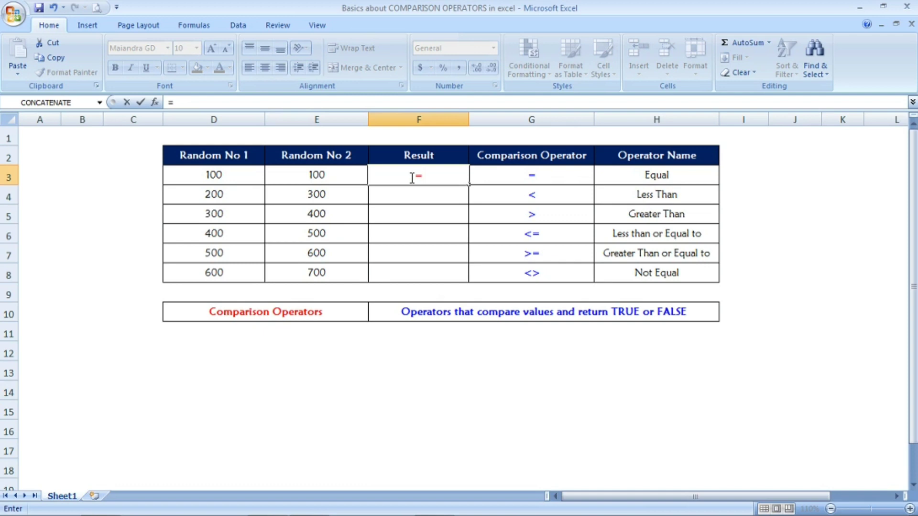
click(244, 172)
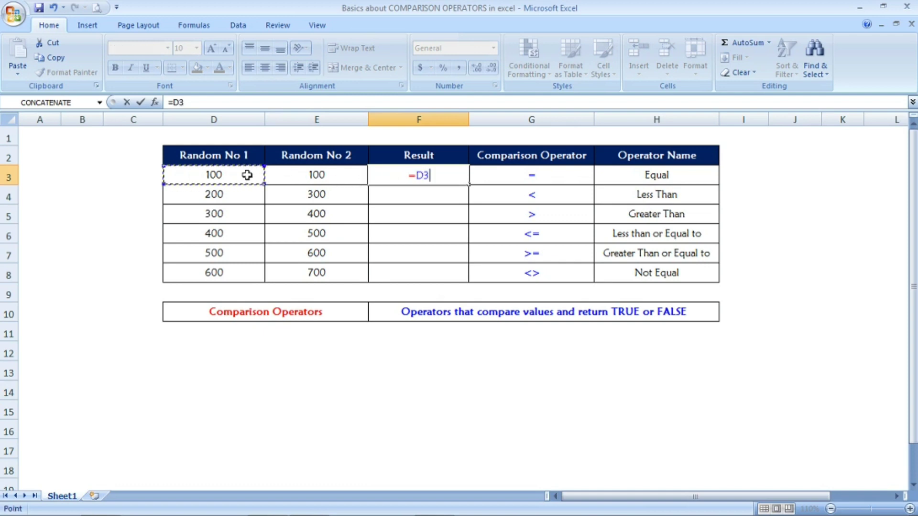
text(=)
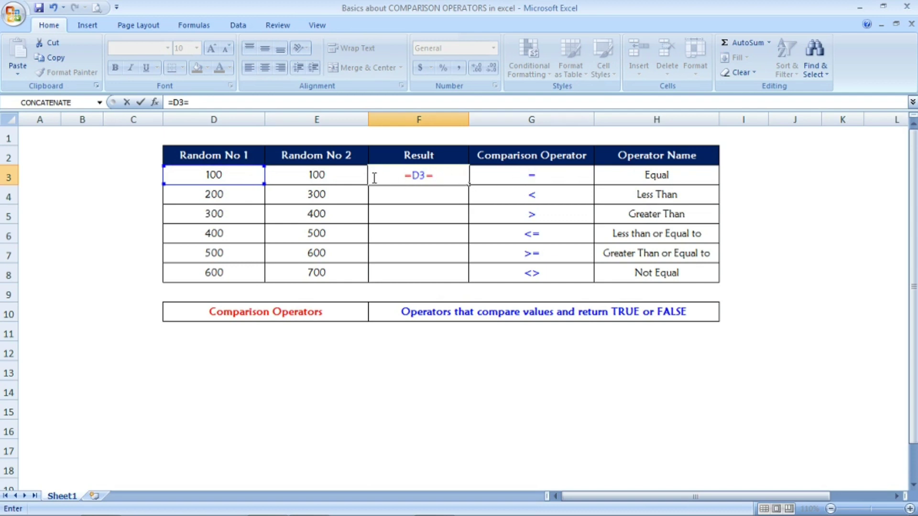
click(335, 176)
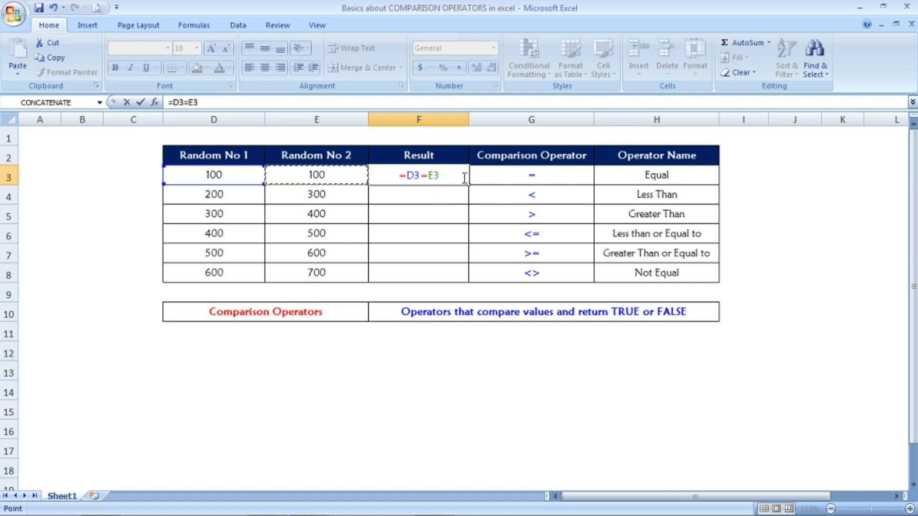
key(Return)
Check that F3 shows TRUE because D3 and E3 both hold 100.
click(449, 175)
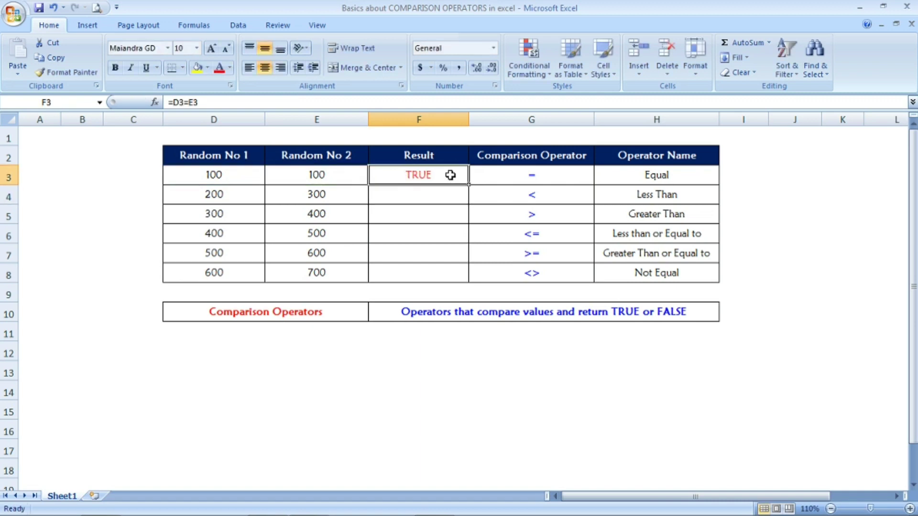
click(293, 176)
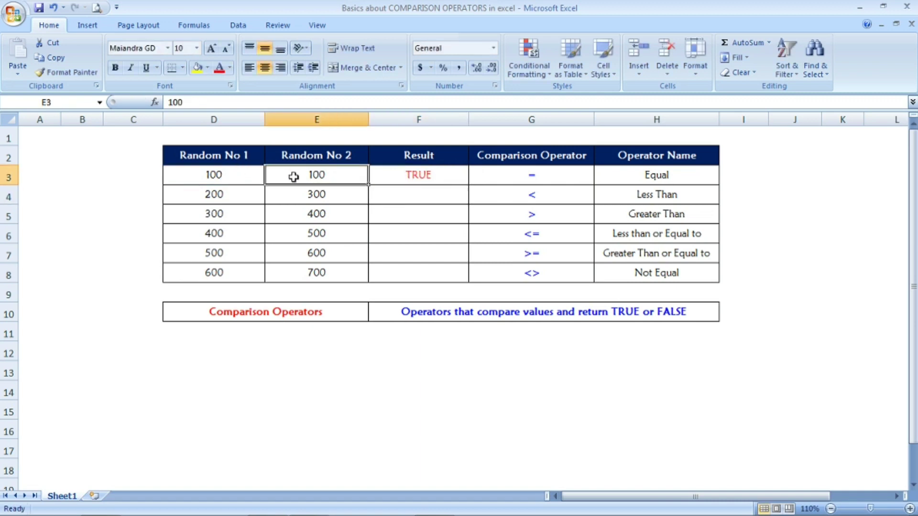
click(247, 177)
click(285, 175)
click(438, 175)
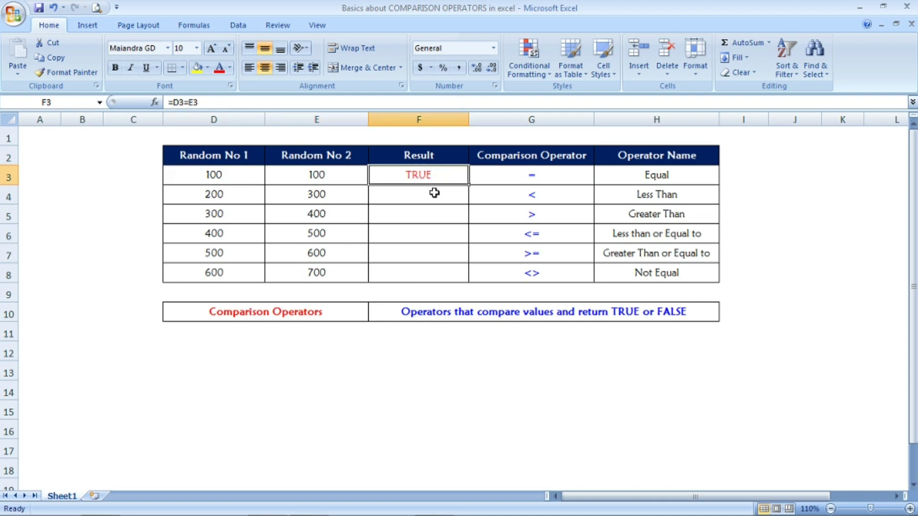
click(434, 193)
Enter =D4<E4 in F4, returning TRUE for 200 versus 300.
text(=)
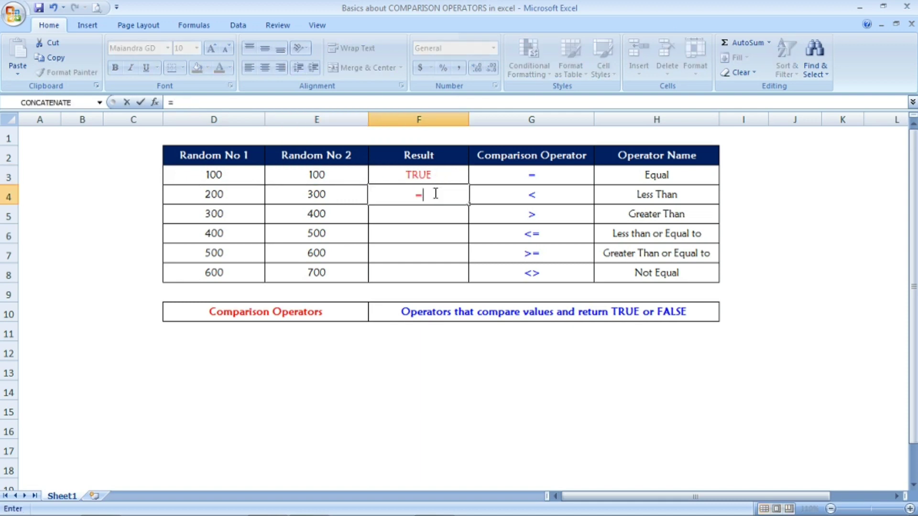
click(219, 192)
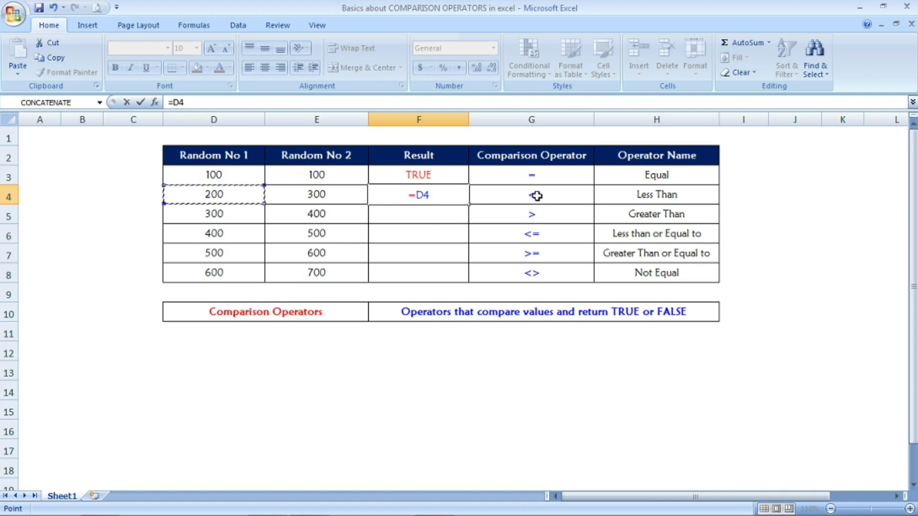
text(<)
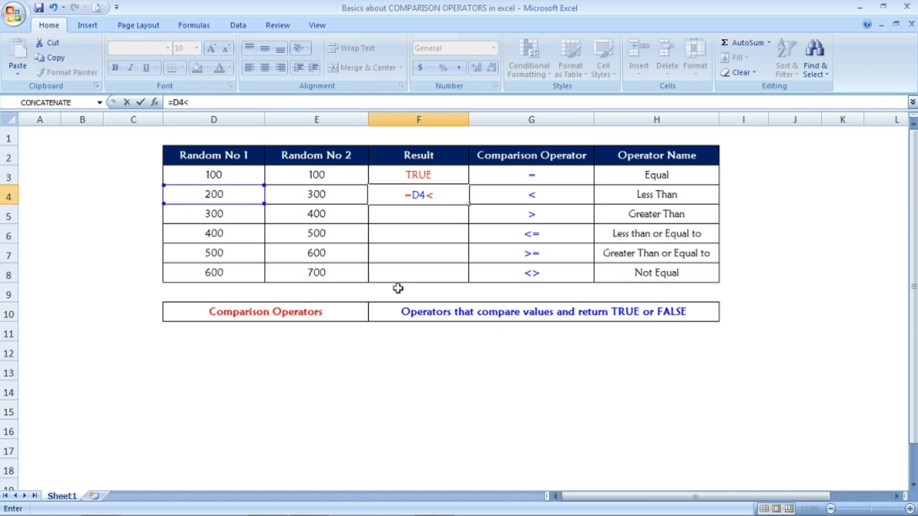
click(334, 196)
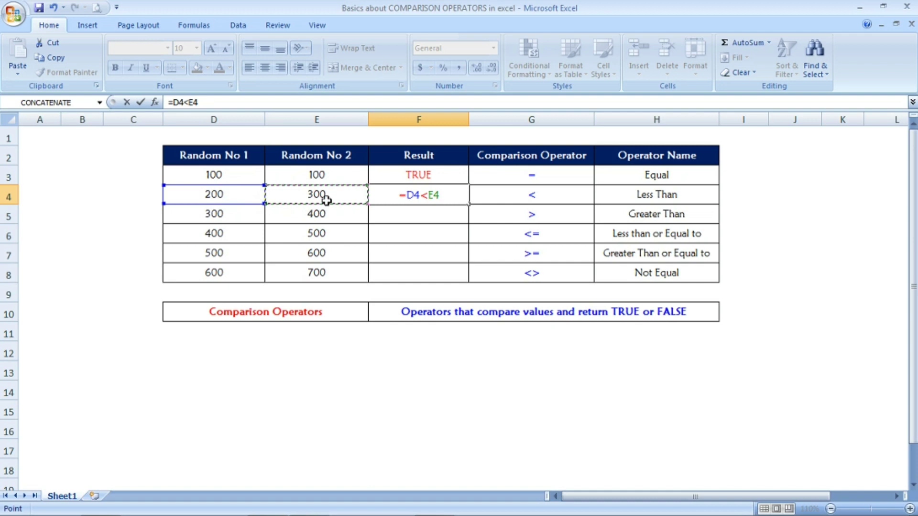
key(Return)
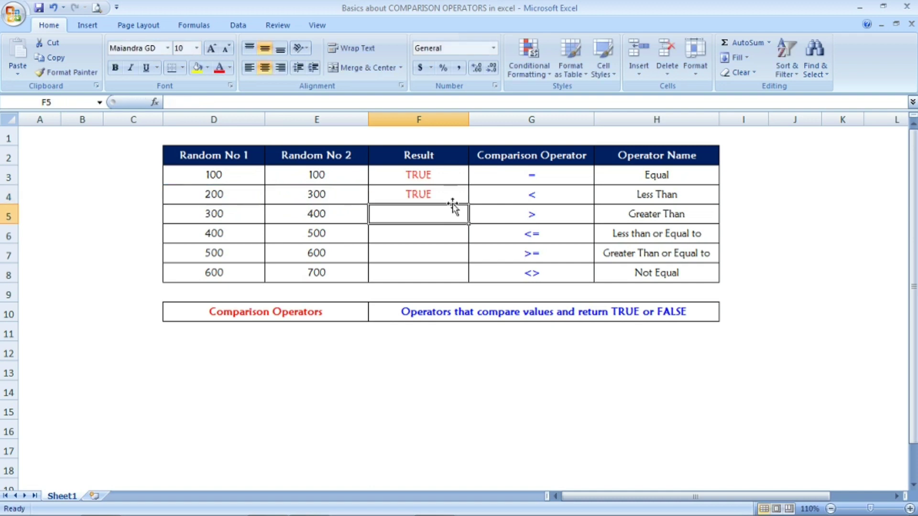
click(452, 198)
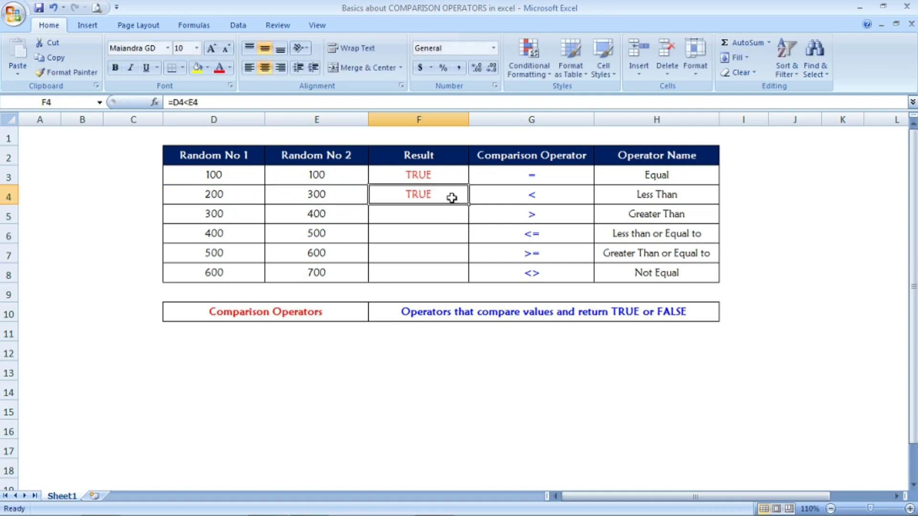
click(442, 211)
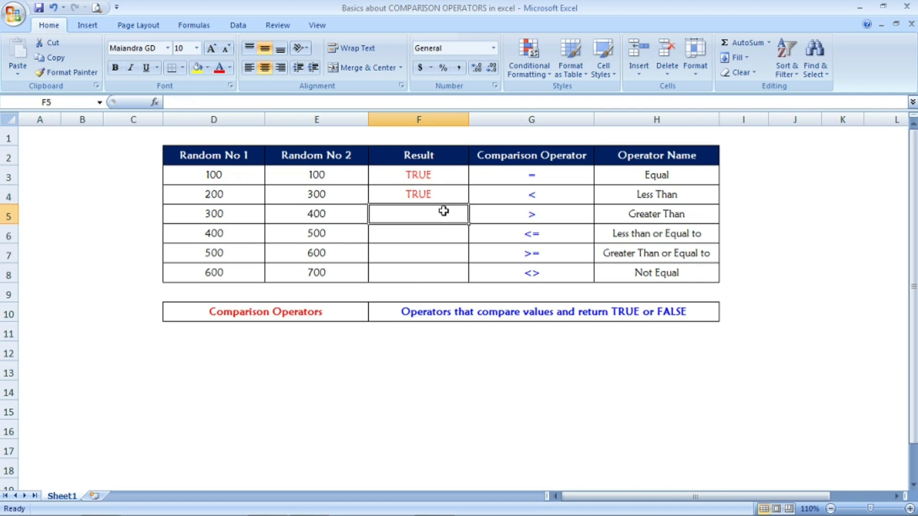
Enter =D5>E5 in F5 and confirm it returns FALSE for 300 versus 400.
text(=)
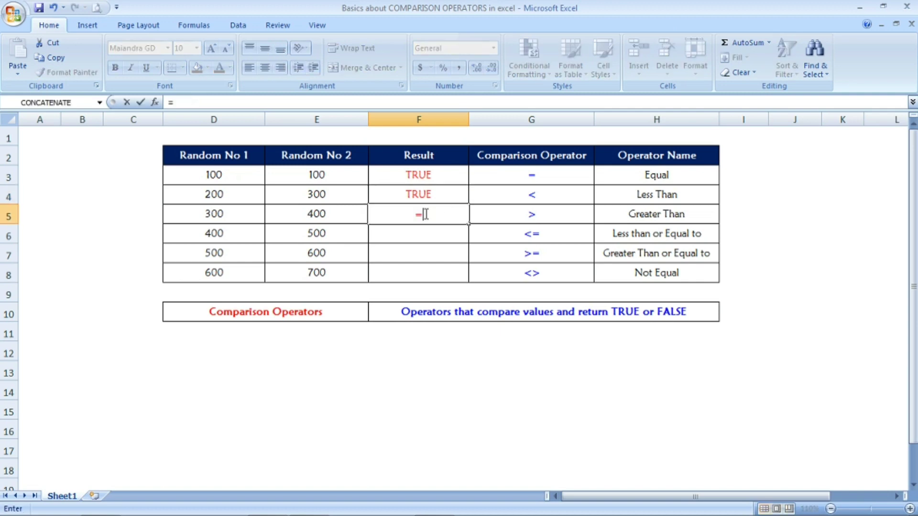
click(239, 213)
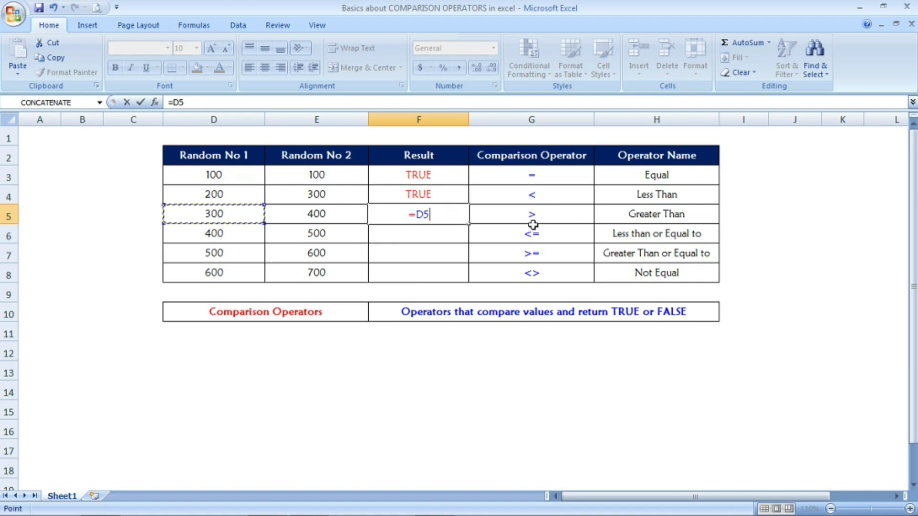
text(>)
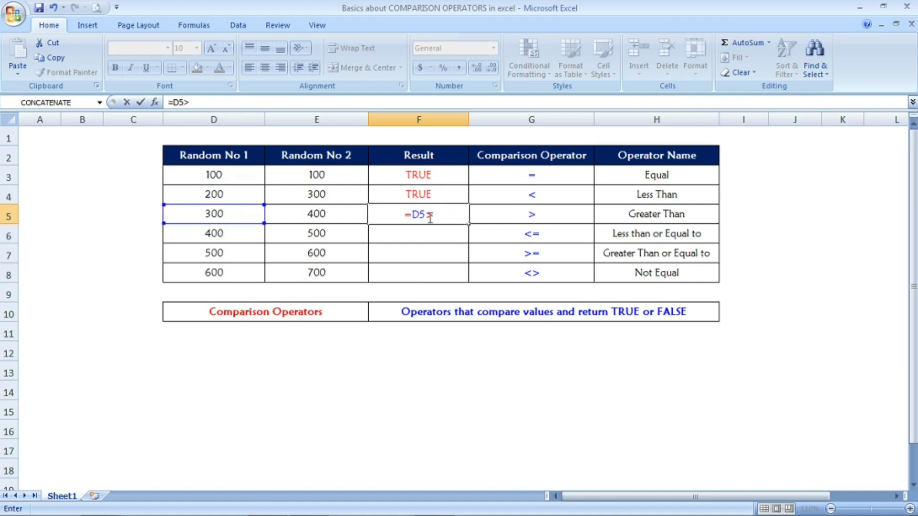
click(338, 215)
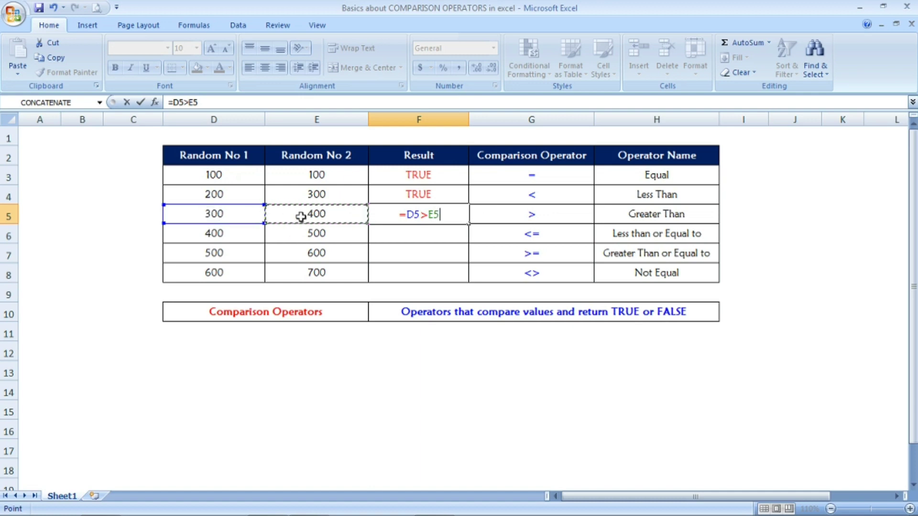
key(Return)
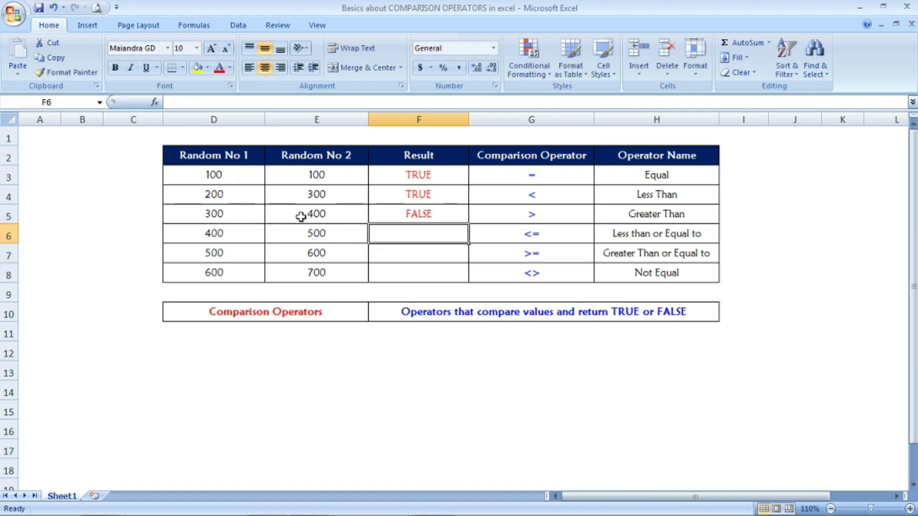
click(406, 213)
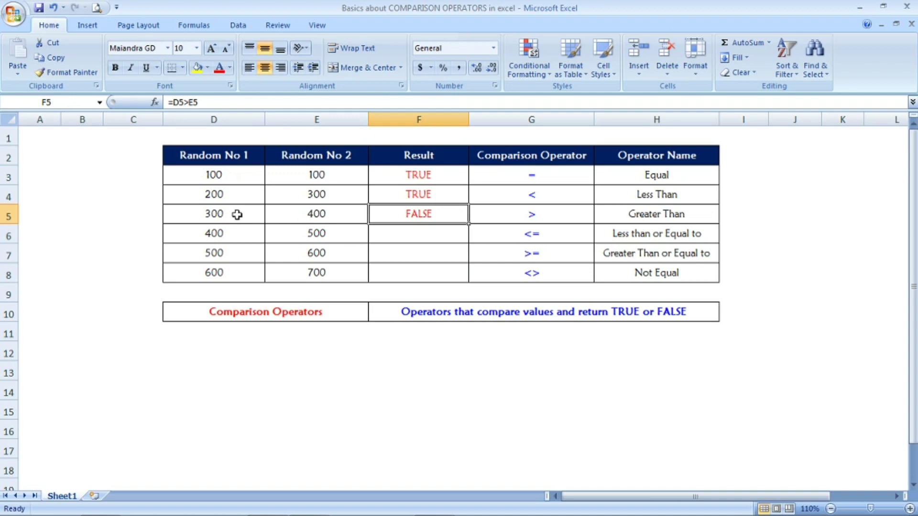
click(304, 218)
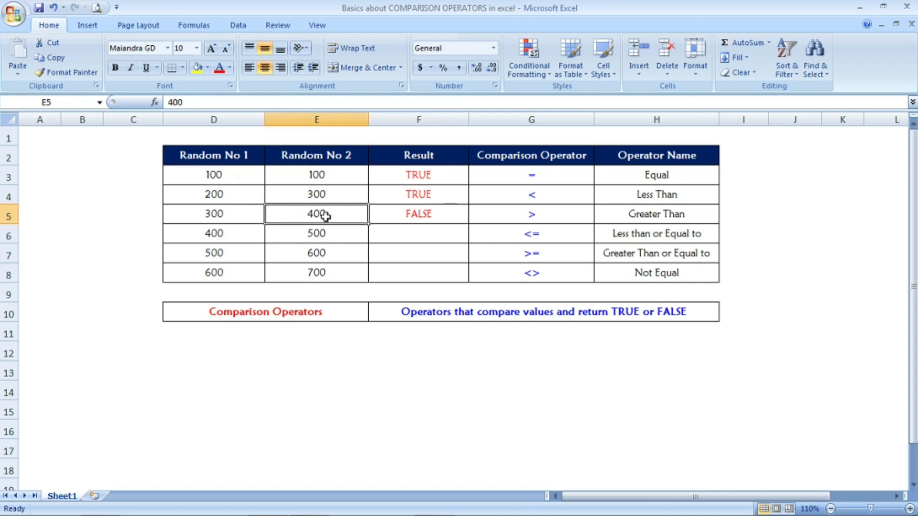
click(449, 219)
click(438, 235)
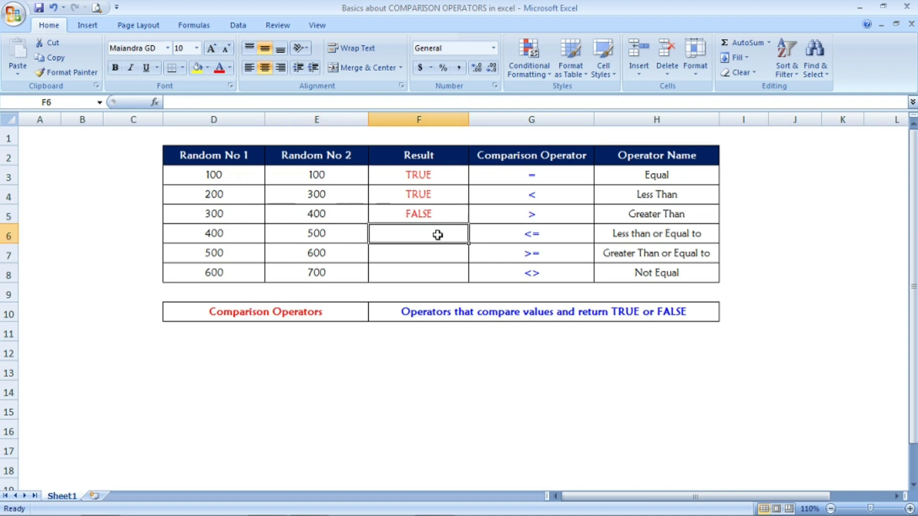
Enter =D6<=E6 in F6, returning TRUE for 400 versus 500.
text(=)
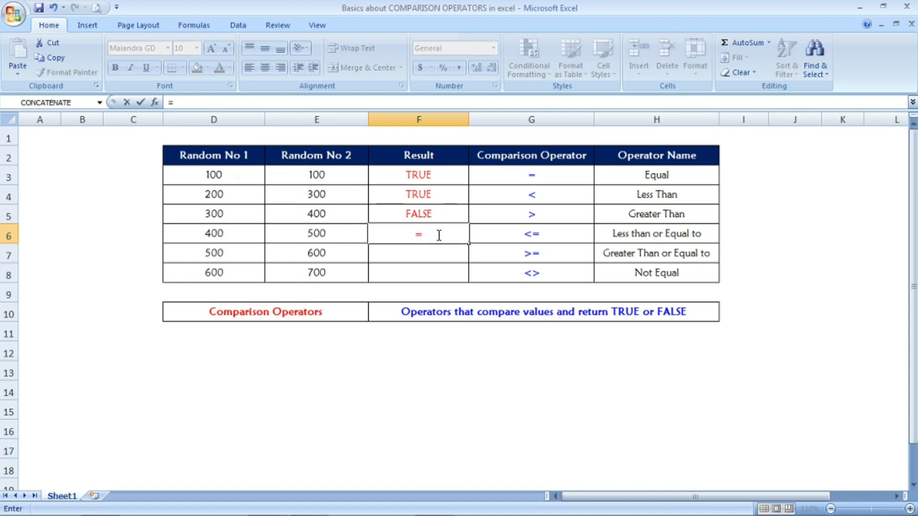
click(231, 236)
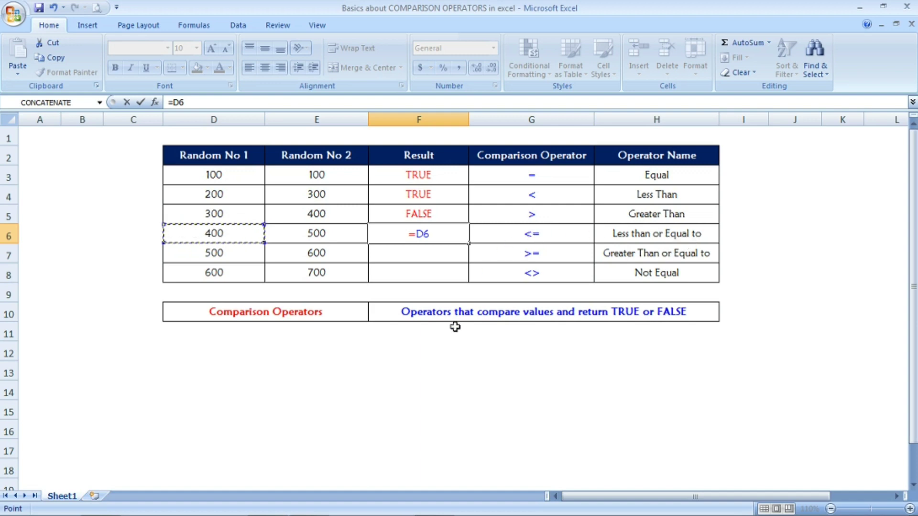
text(<=)
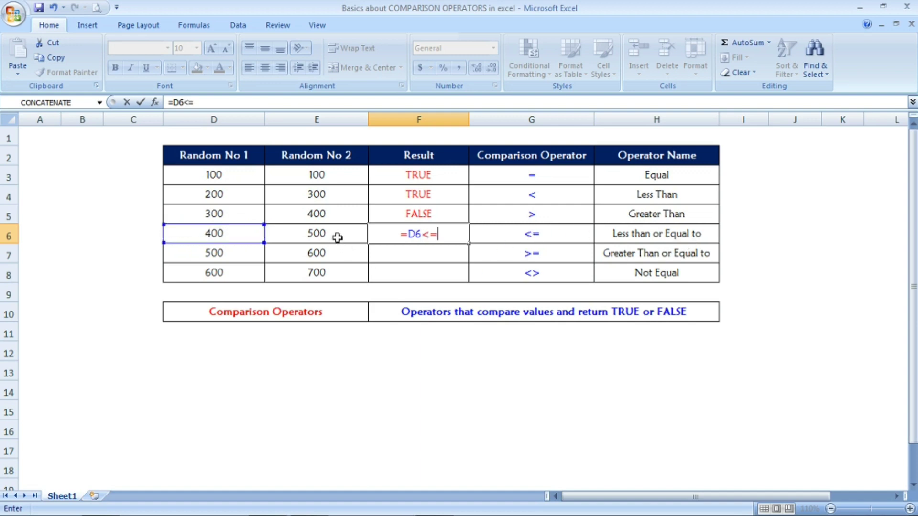
click(338, 238)
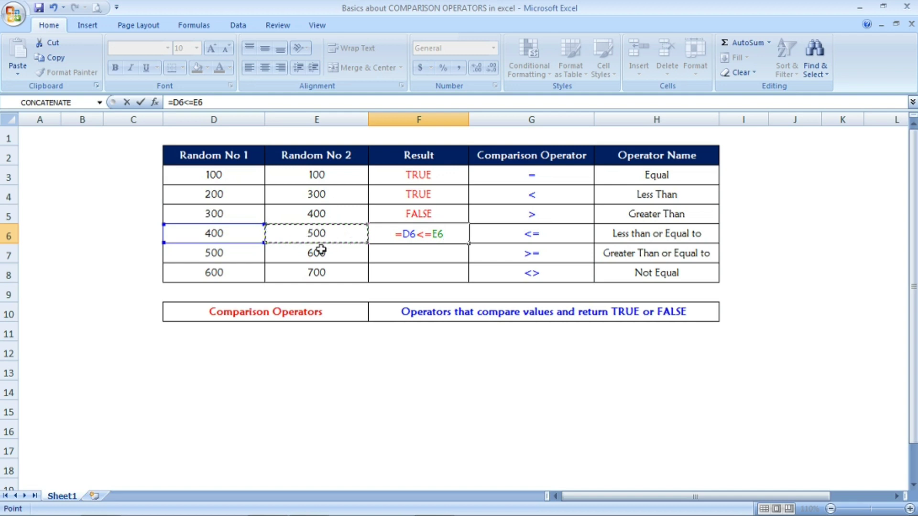
key(Return)
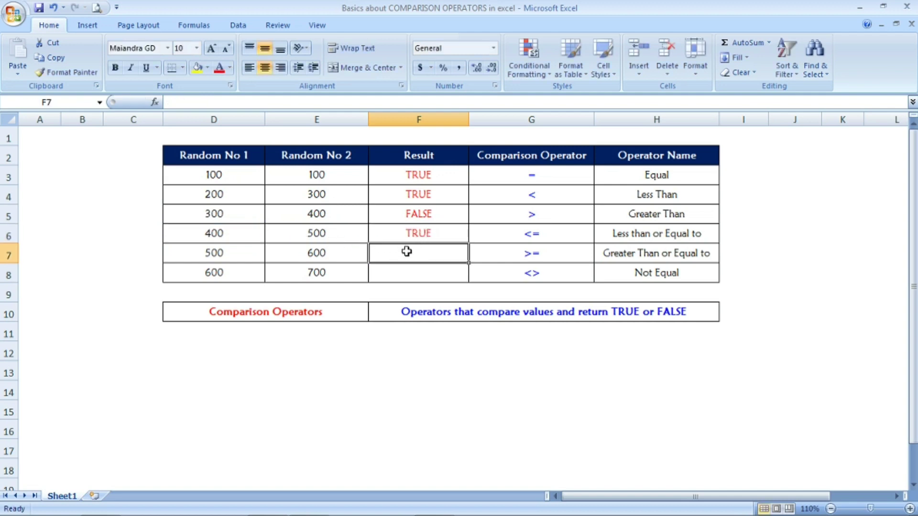
Enter =D7>=E7 in F7, returning FALSE for 500 versus 600.
text(=)
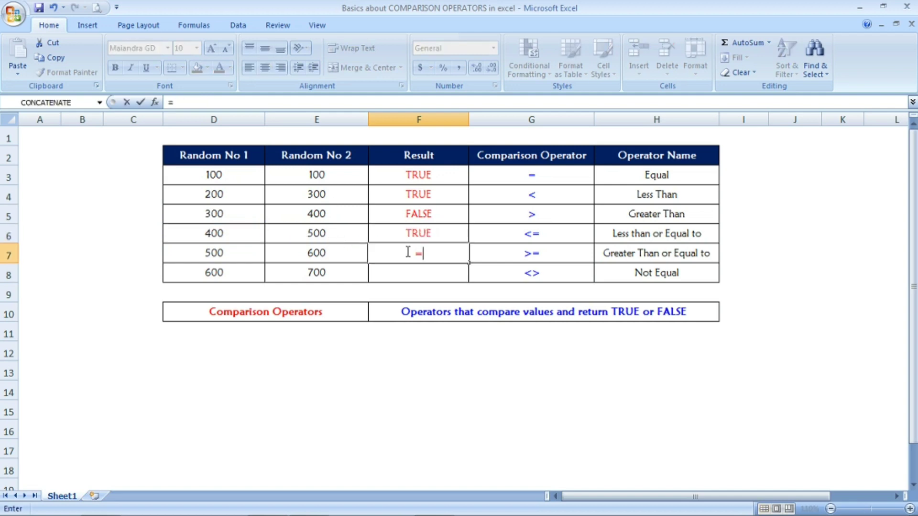
click(245, 255)
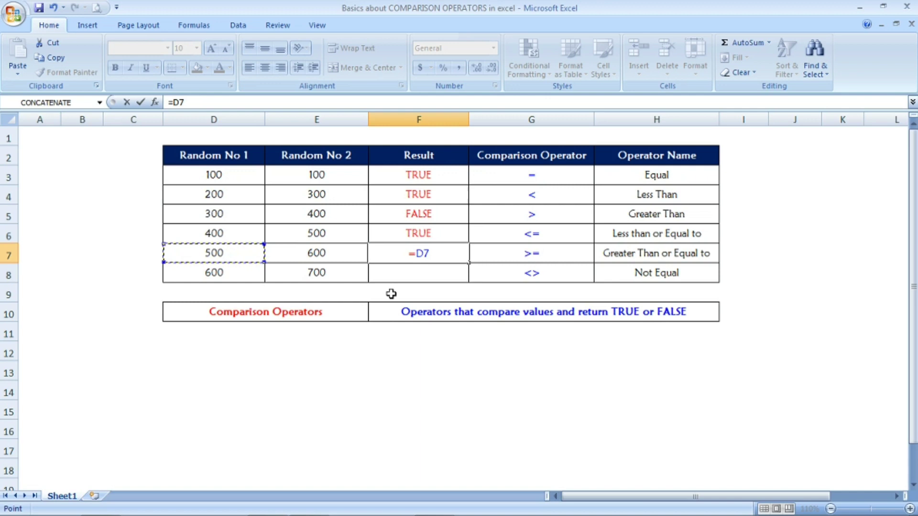
text(>=)
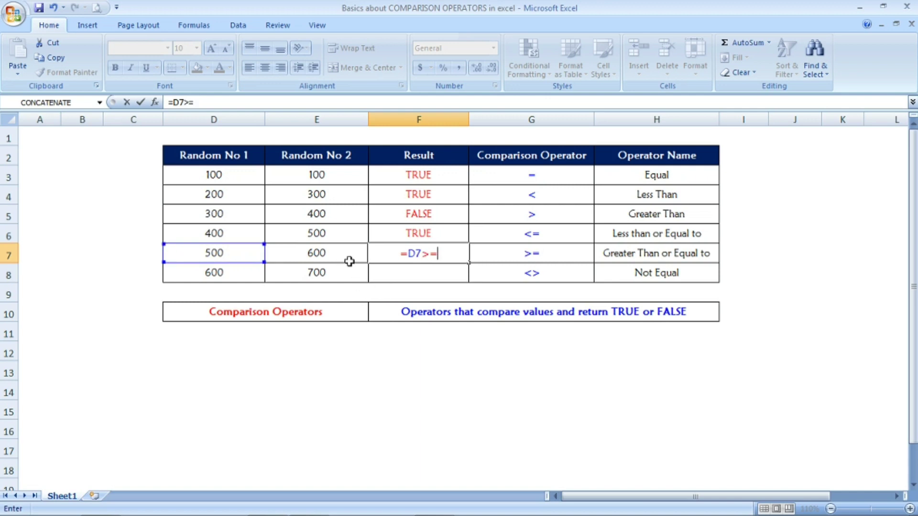
click(350, 261)
key(Return)
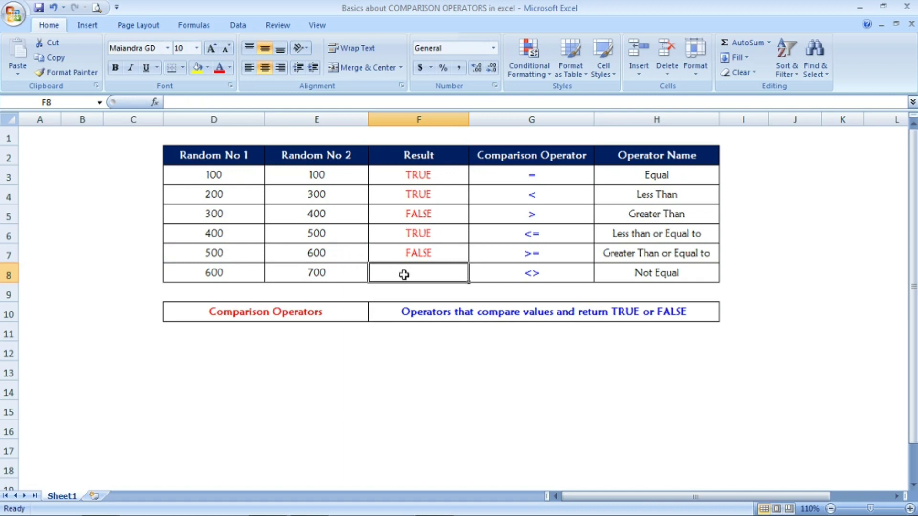
Enter =D8<>E8 in F8, returning TRUE for 600 versus 700.
text(=)
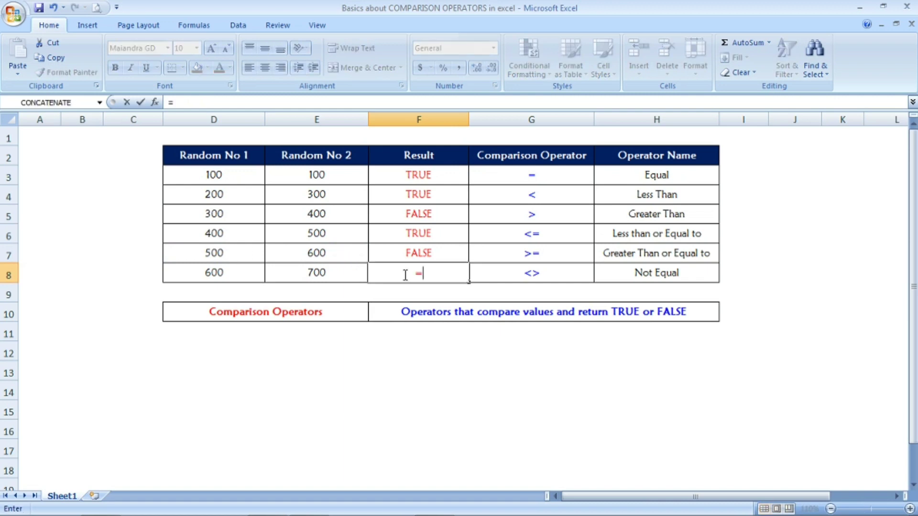
click(233, 272)
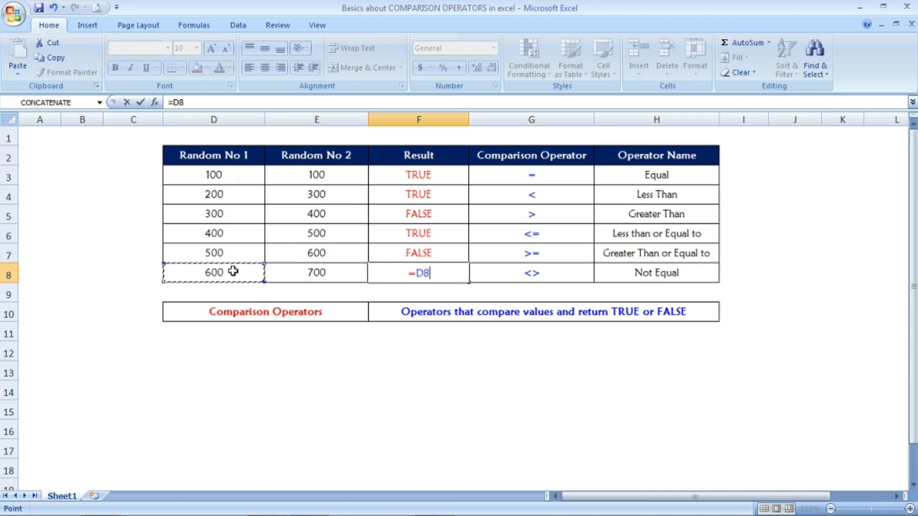
text(<>)
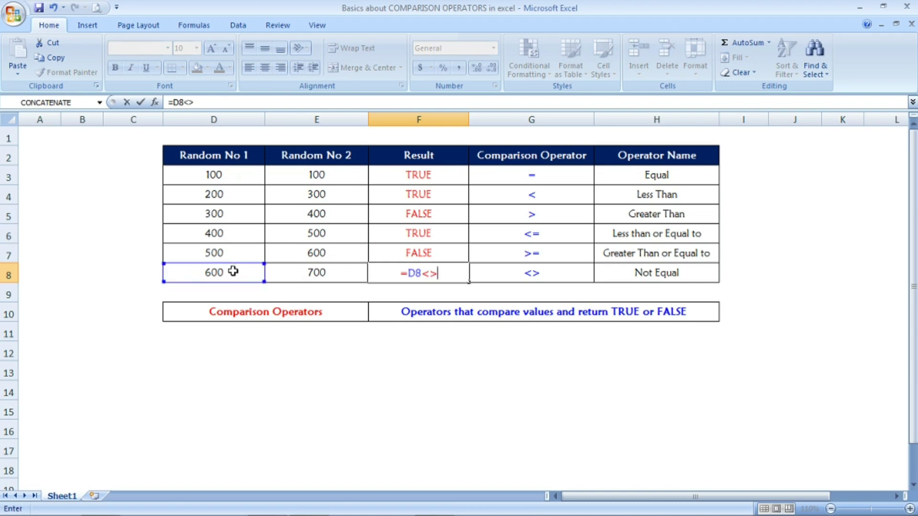
click(305, 273)
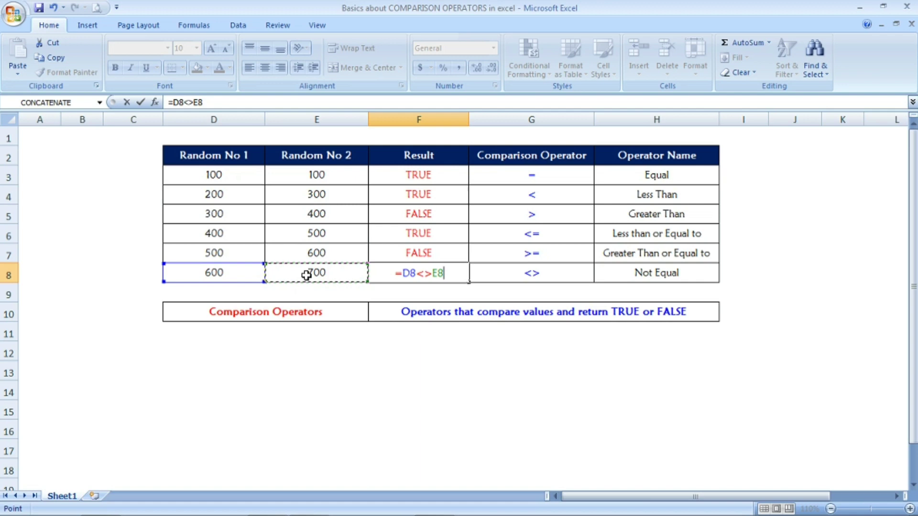
key(Return)
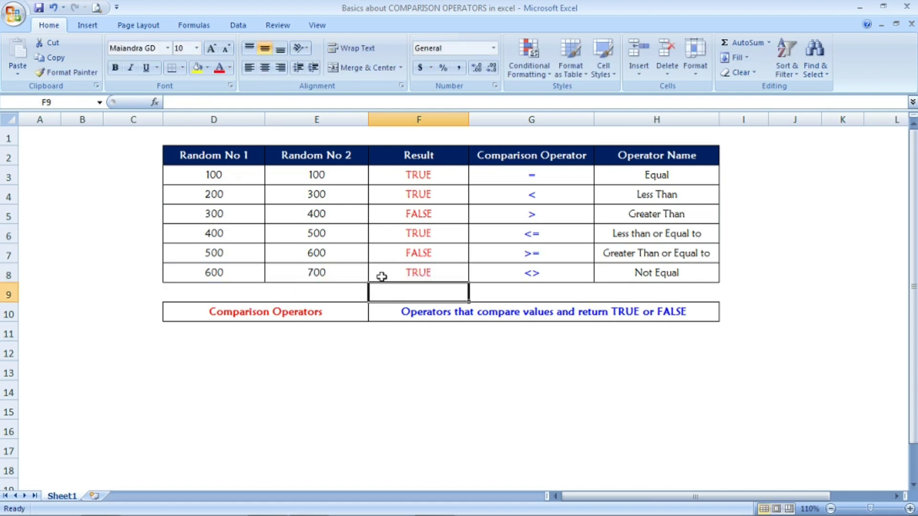
click(403, 273)
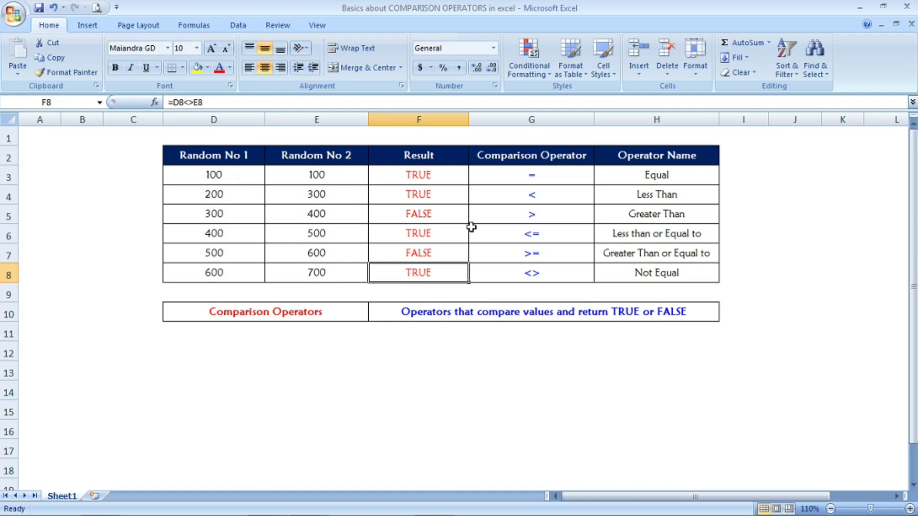
click(448, 228)
click(514, 220)
click(527, 196)
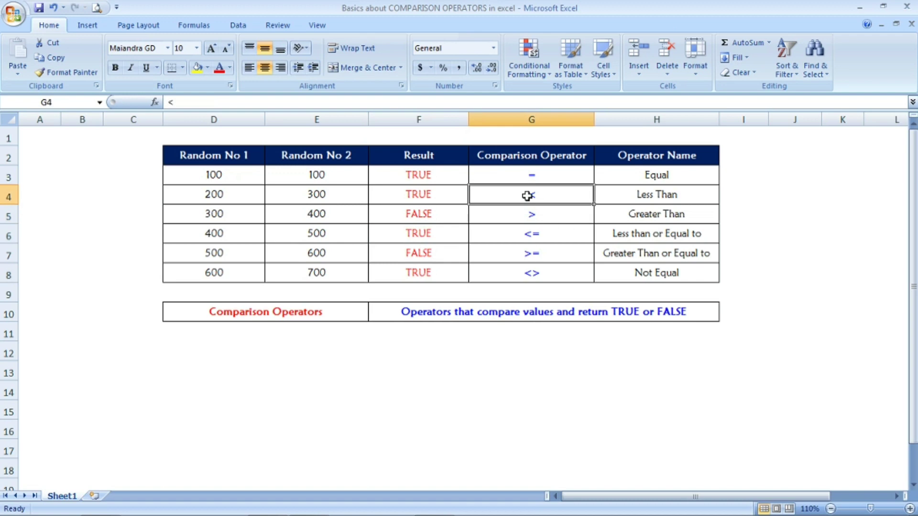
click(532, 215)
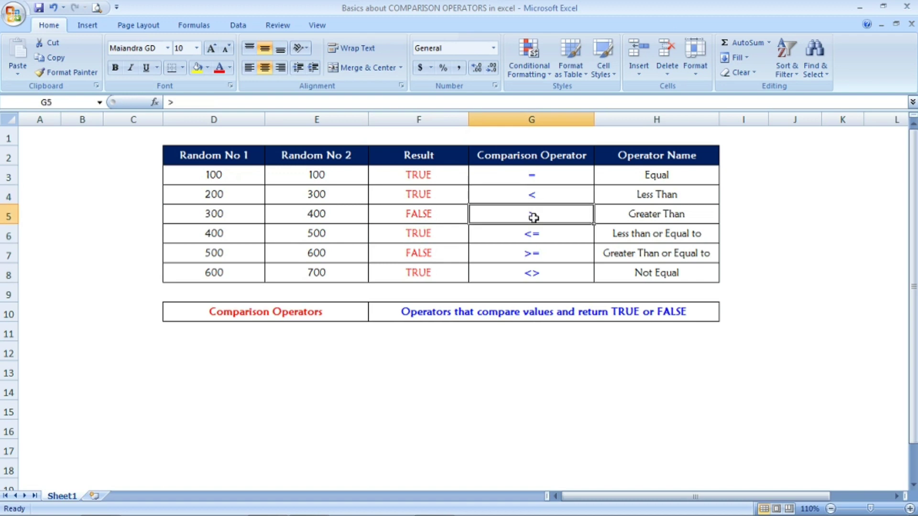
click(543, 244)
click(546, 231)
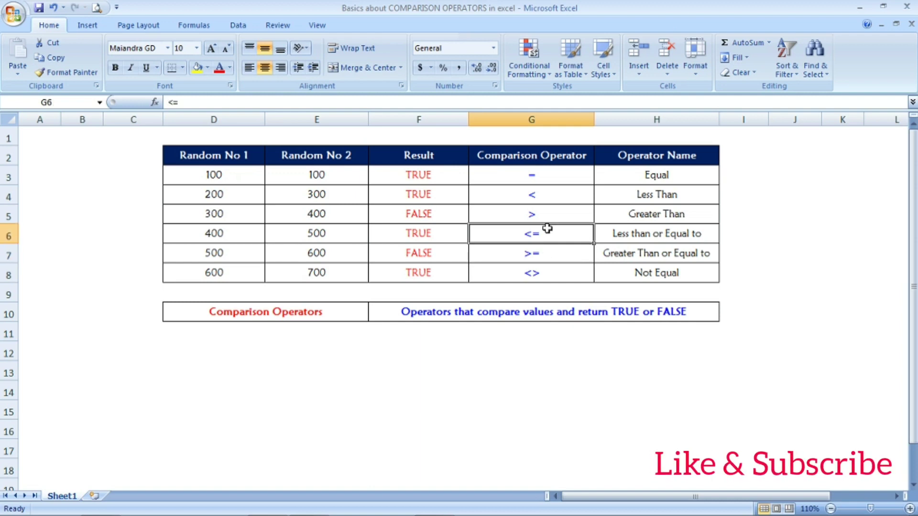
click(549, 213)
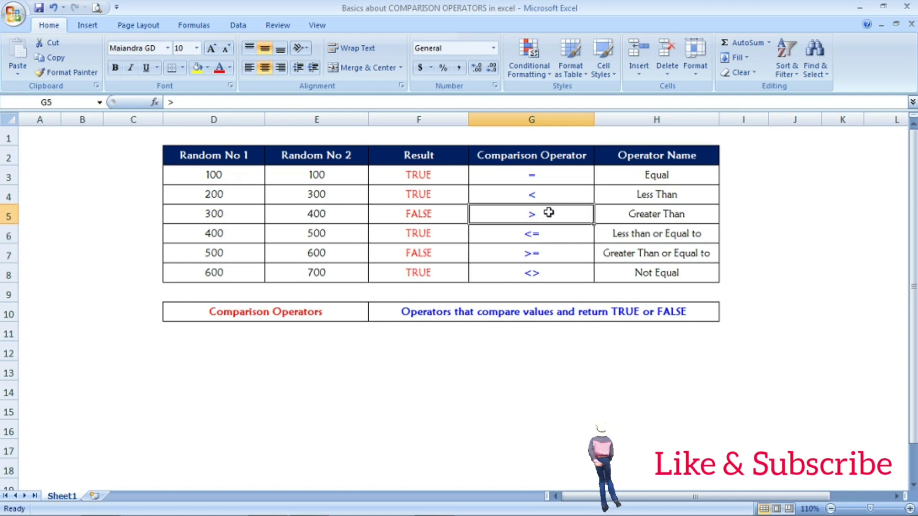
click(452, 233)
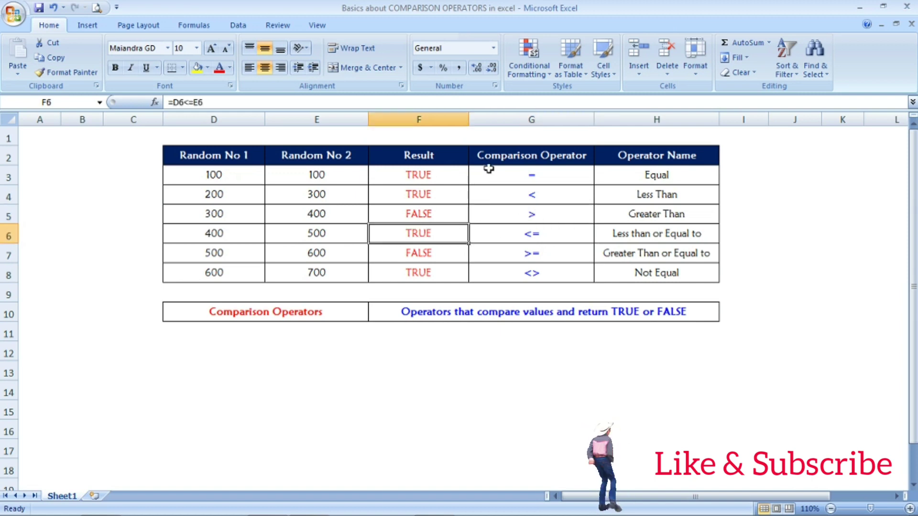
click(399, 266)
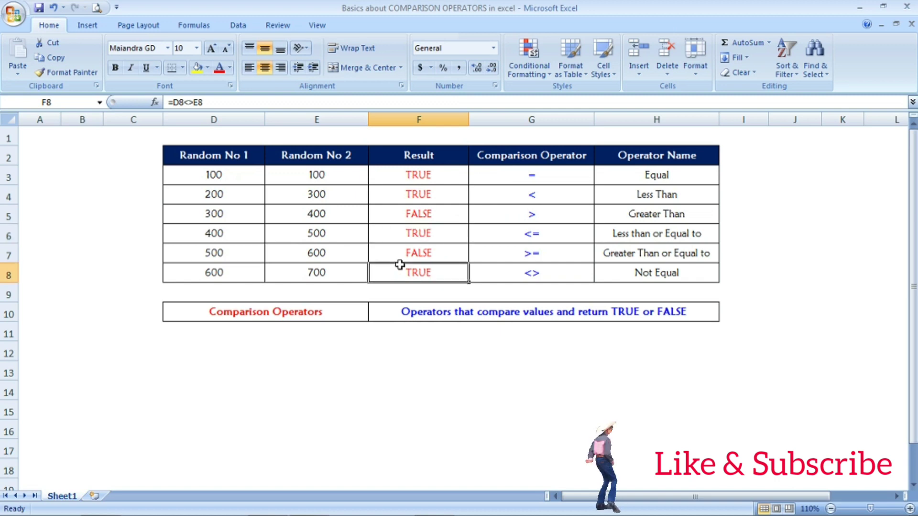
click(354, 226)
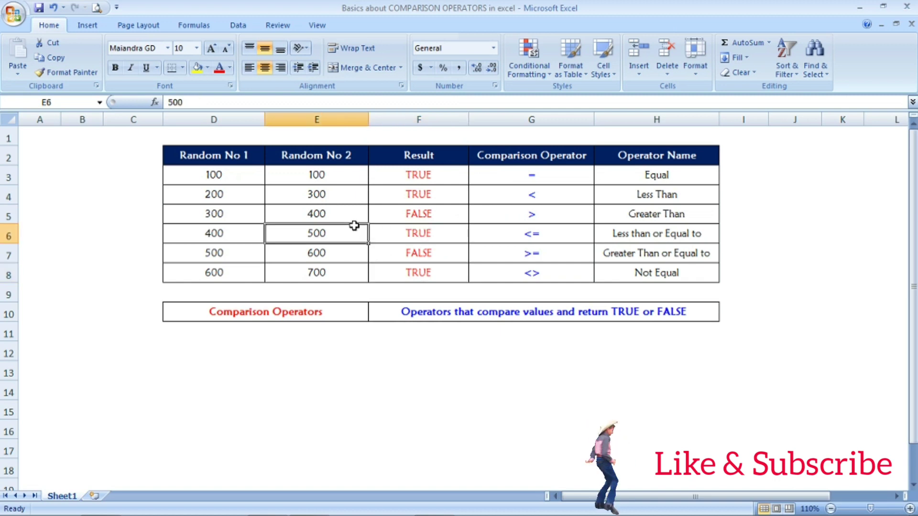
click(455, 261)
click(199, 414)
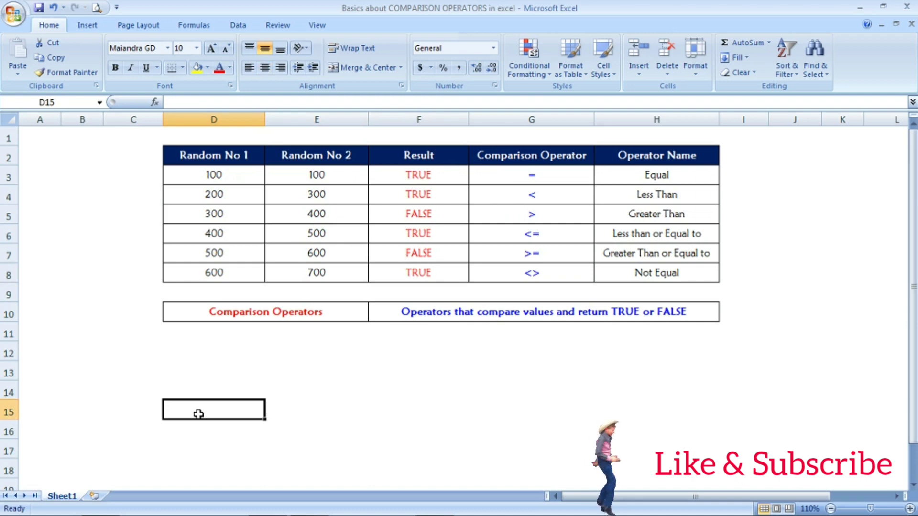